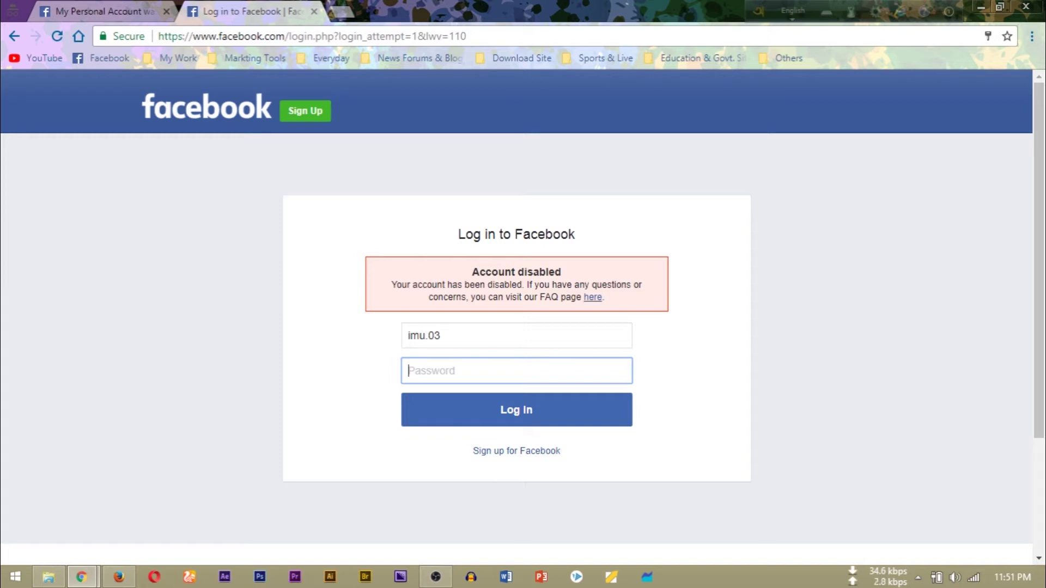
Read the Why Your Content Was Removed help article, then return to the disabled-account appeal form tab
{"action": "left_click", "coordinate": [593, 297]}
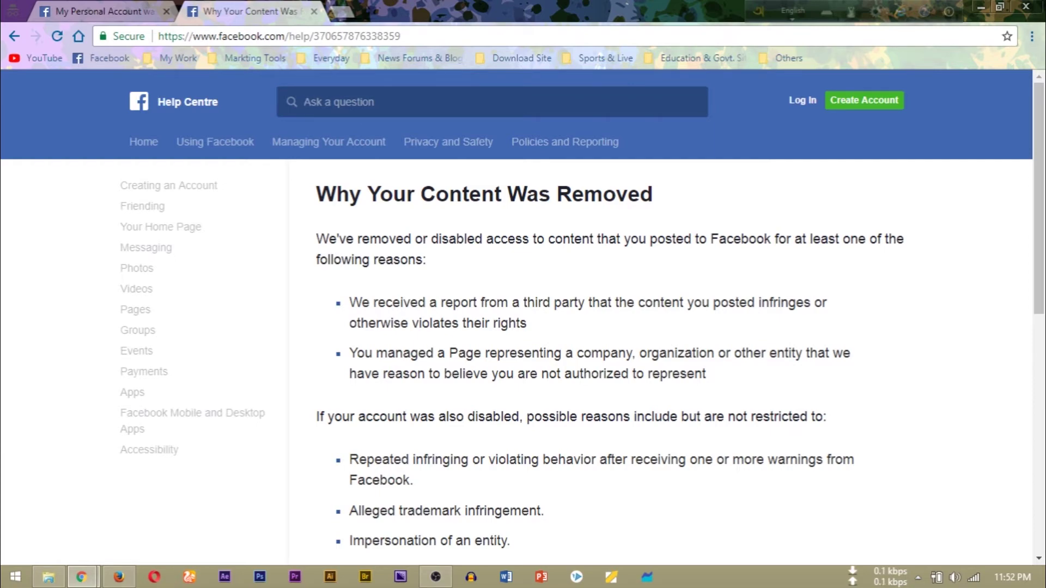
{"action": "scroll", "coordinate": [523, 316], "scroll_direction": "down", "scroll_amount": 4}
{"action": "scroll", "coordinate": [581, 317], "scroll_direction": "down", "scroll_amount": 3}
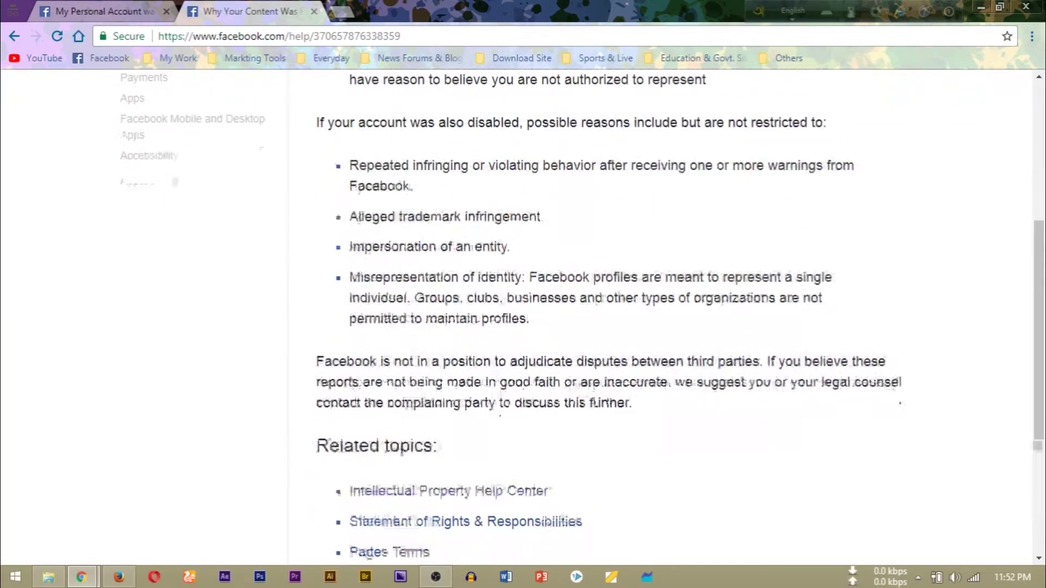
{"action": "scroll", "coordinate": [523, 316], "scroll_direction": "down", "scroll_amount": 3}
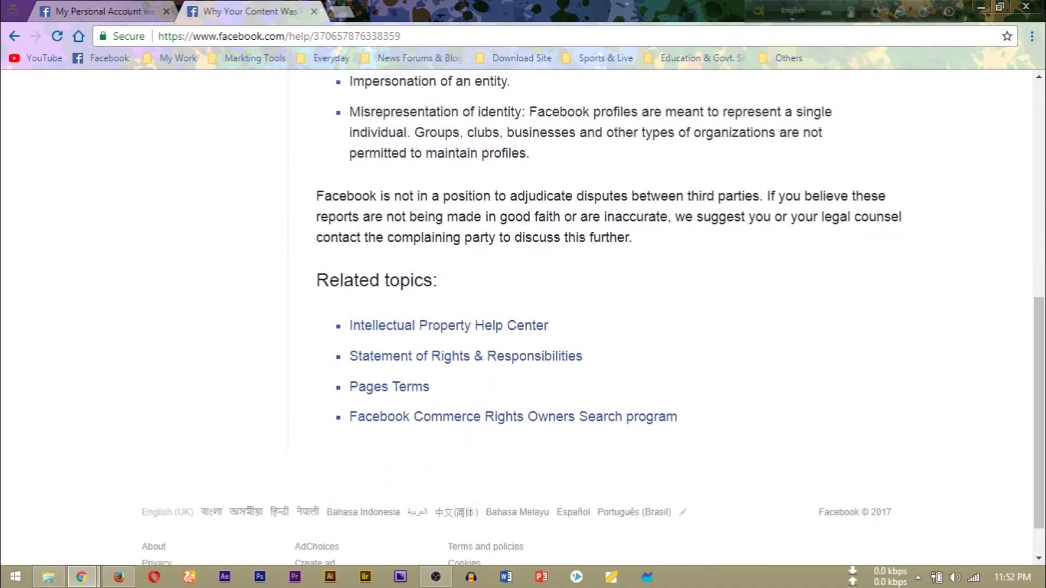
{"action": "scroll", "coordinate": [522, 316], "scroll_direction": "up", "scroll_amount": 15}
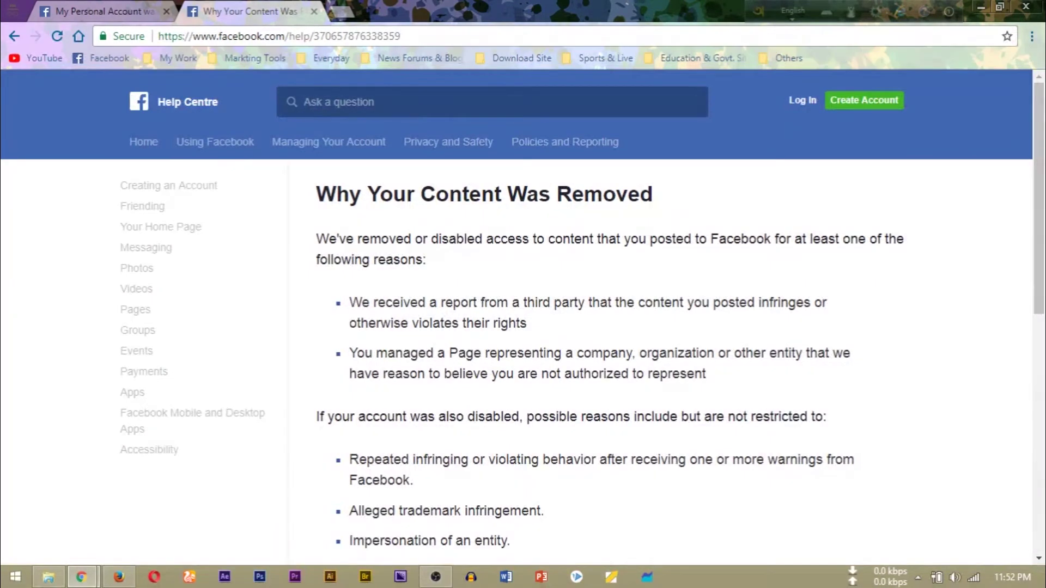
{"action": "scroll", "coordinate": [523, 316], "scroll_direction": "down", "scroll_amount": 3}
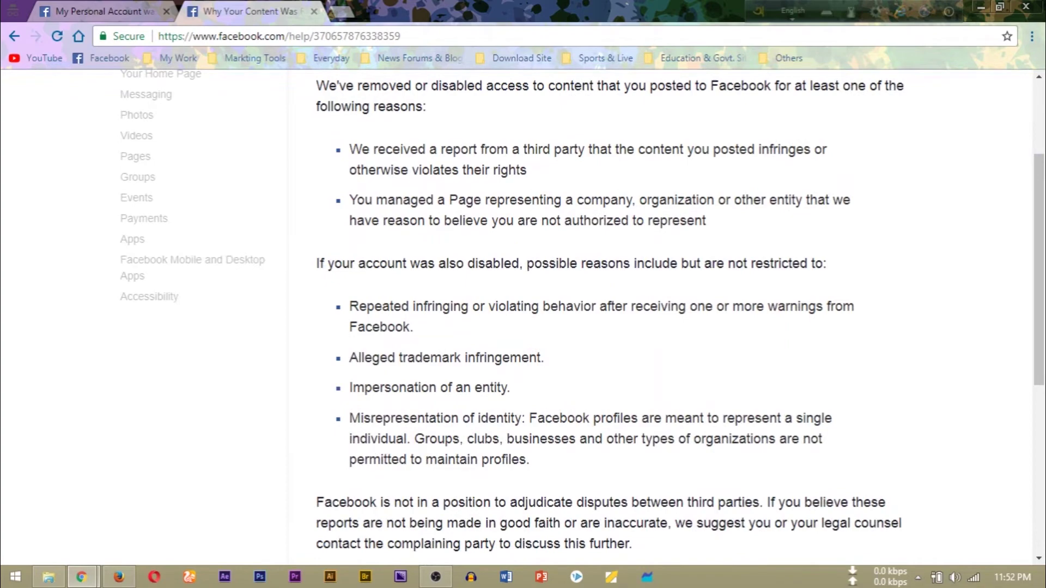
{"action": "scroll", "coordinate": [523, 316], "scroll_direction": "down", "scroll_amount": 7}
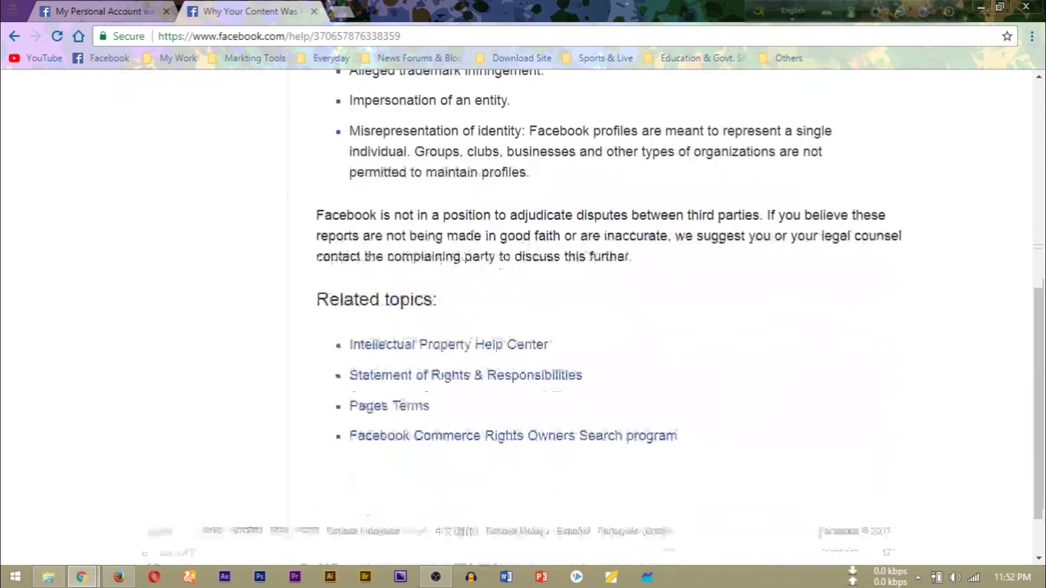
{"action": "scroll", "coordinate": [523, 316], "scroll_direction": "up", "scroll_amount": 10}
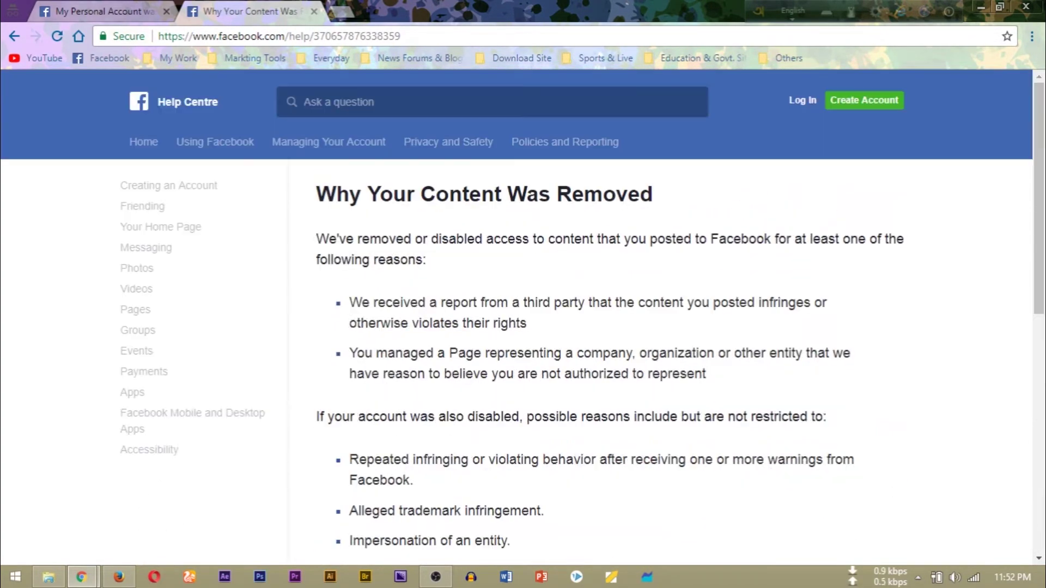
{"action": "left_click", "coordinate": [100, 11]}
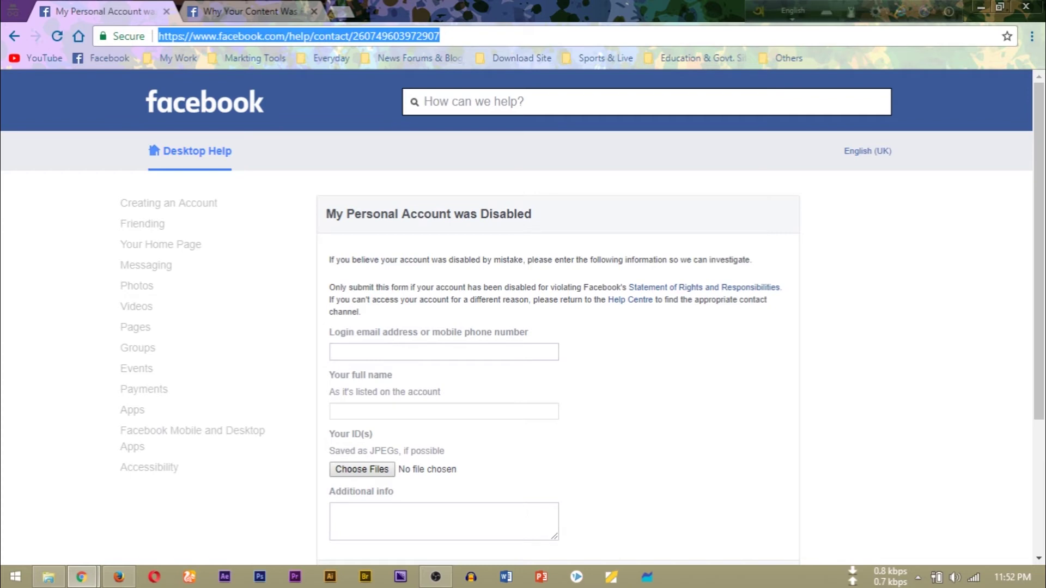
Fill the login email field with the saved autofill email address
{"action": "scroll", "coordinate": [523, 316], "scroll_direction": "down", "scroll_amount": 3}
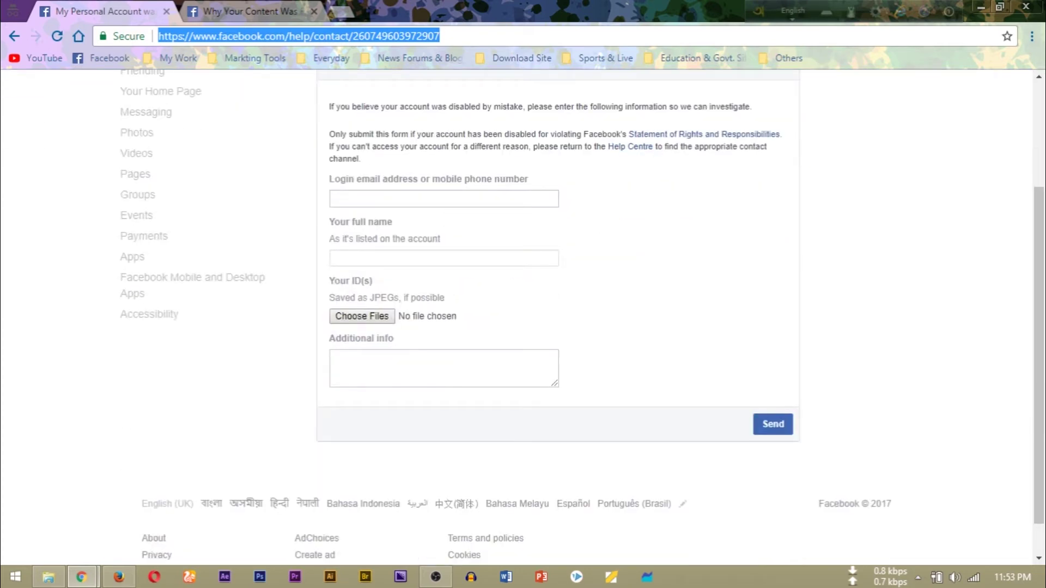
{"action": "scroll", "coordinate": [523, 316], "scroll_direction": "up", "scroll_amount": 2}
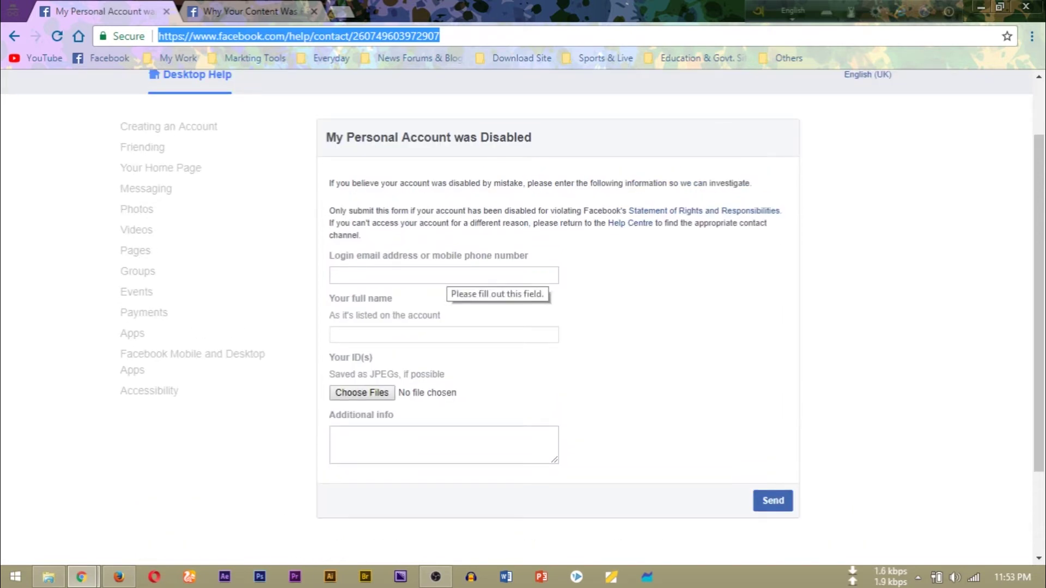
{"action": "left_click", "coordinate": [444, 275]}
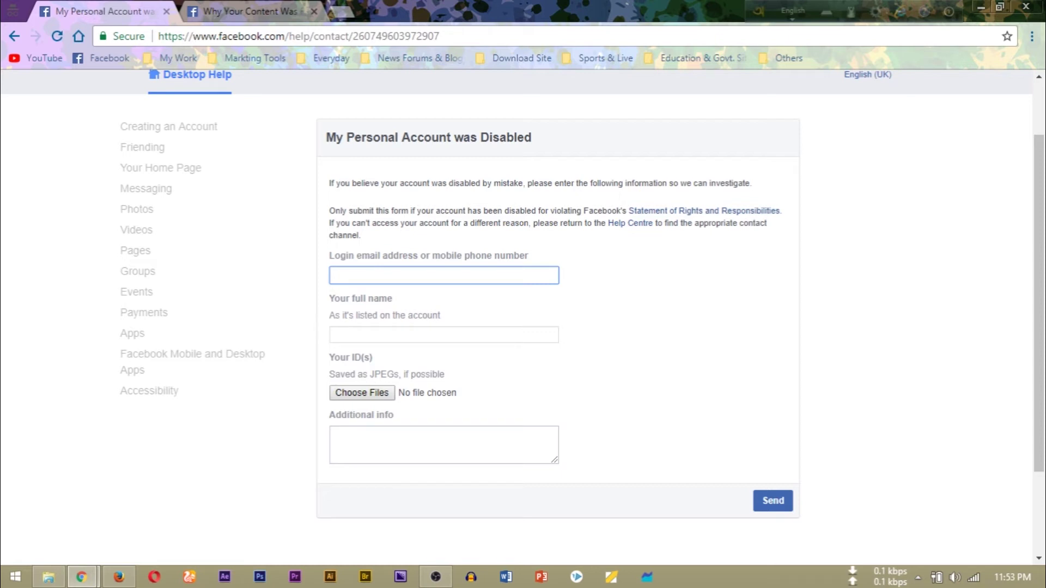
{"action": "key", "text": "Down"}
{"action": "key", "text": "Return"}
Open the file picker to attach ID images to the appeal form
{"action": "scroll", "coordinate": [523, 316], "scroll_direction": "down", "scroll_amount": 2}
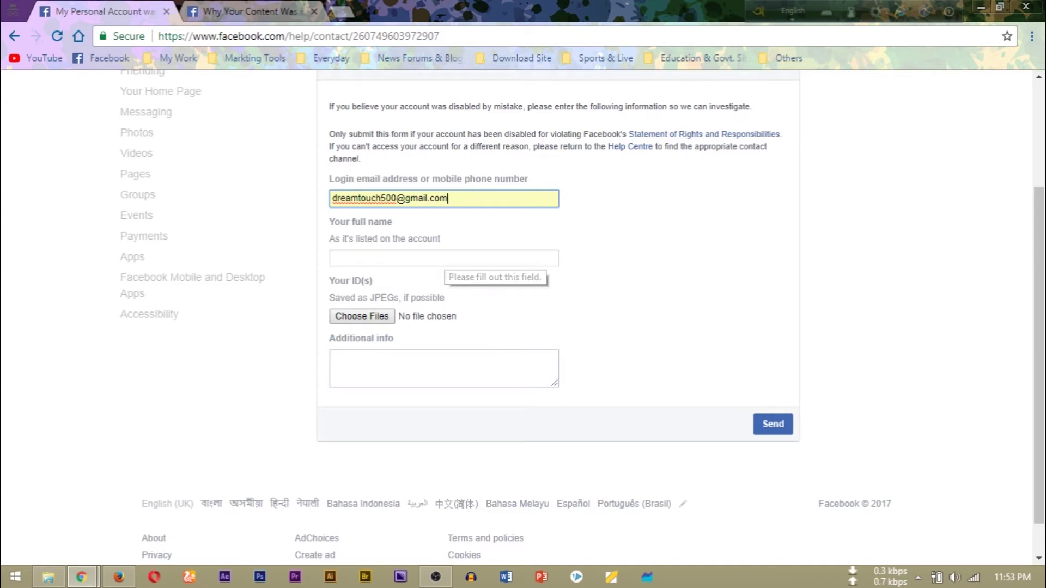
{"action": "left_click", "coordinate": [444, 258]}
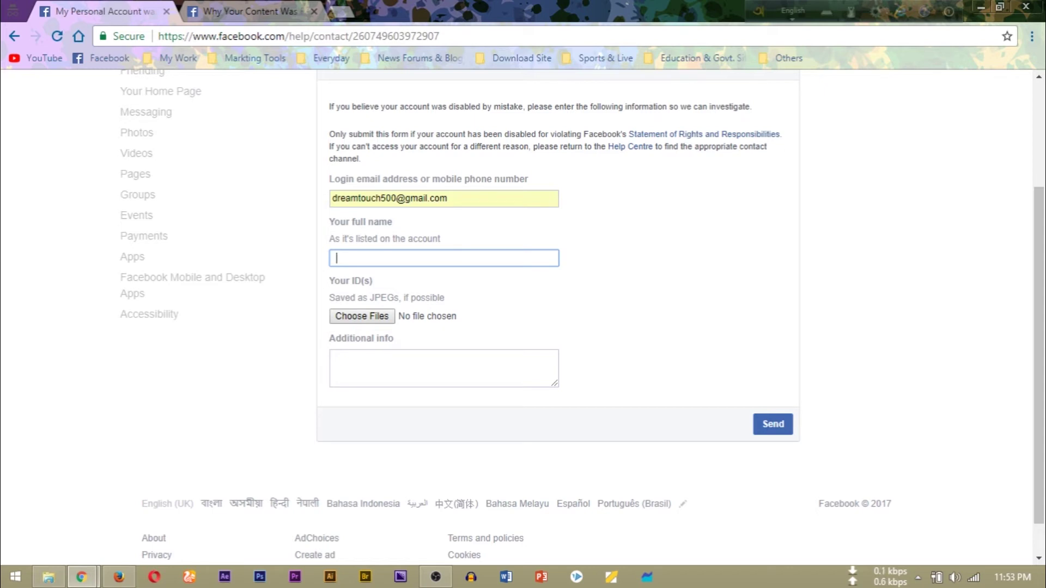
{"action": "scroll", "coordinate": [582, 317], "scroll_direction": "down", "scroll_amount": 1}
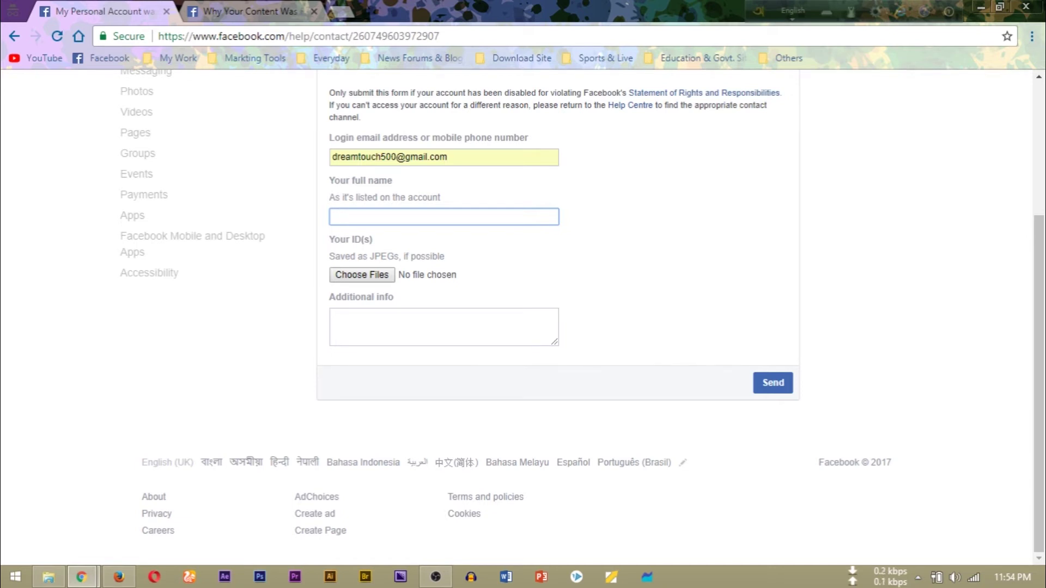
{"action": "left_click", "coordinate": [362, 275]}
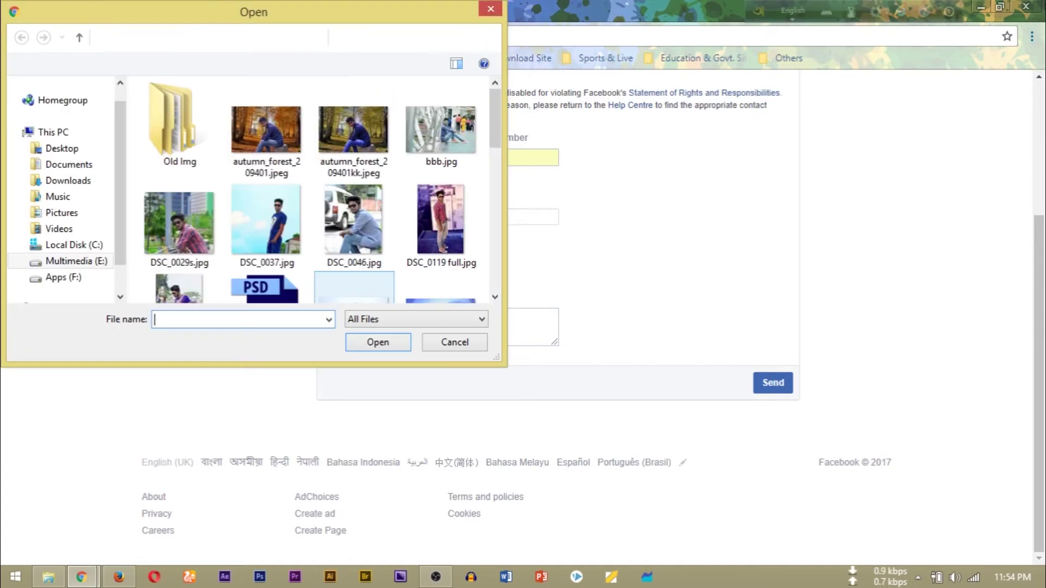
Select the national ID image and DSC_0037.jpg from the Desktop and upload both
{"action": "left_click", "coordinate": [61, 148]}
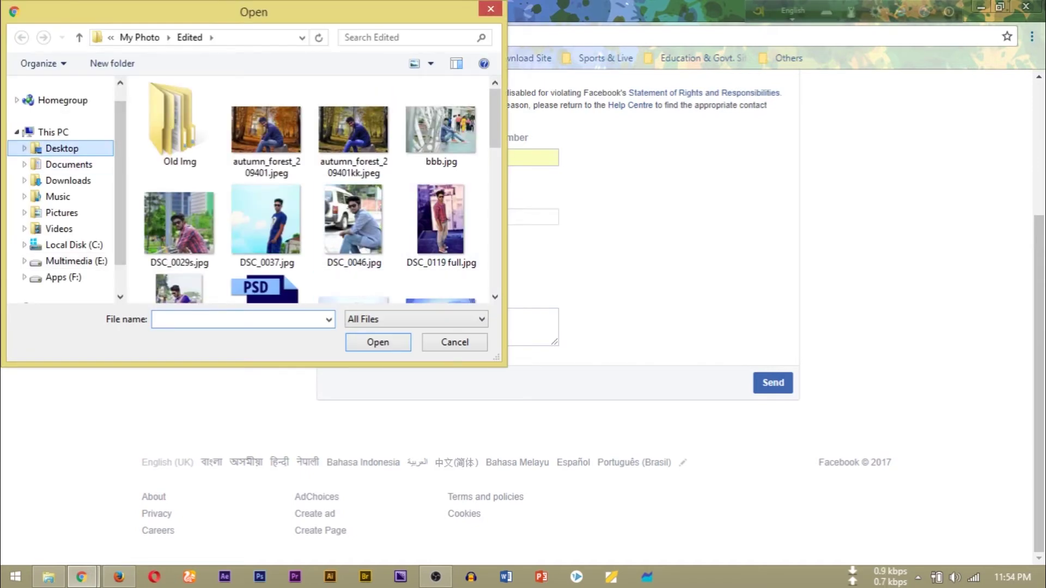
{"action": "scroll", "coordinate": [322, 189], "scroll_direction": "down", "scroll_amount": 2}
{"action": "left_click", "coordinate": [441, 160]}
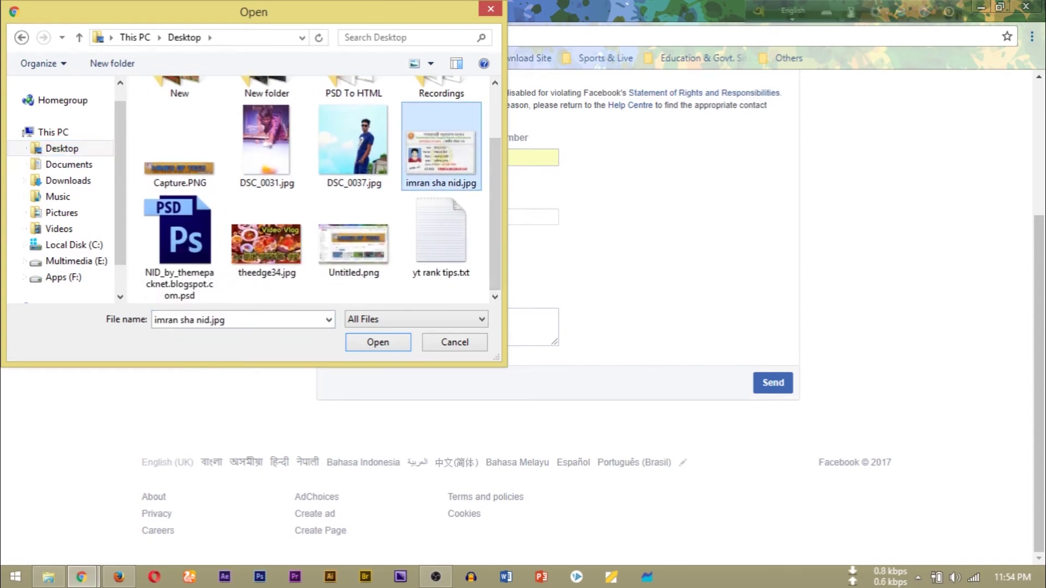
{"action": "left_click", "coordinate": [353, 145], "text": "ctrl"}
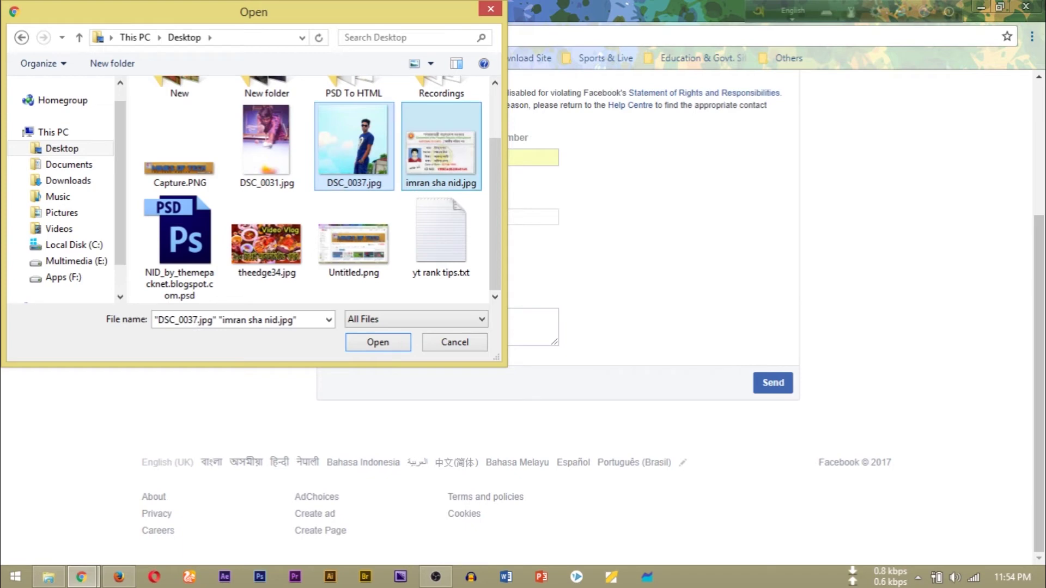
{"action": "key", "text": "Return"}
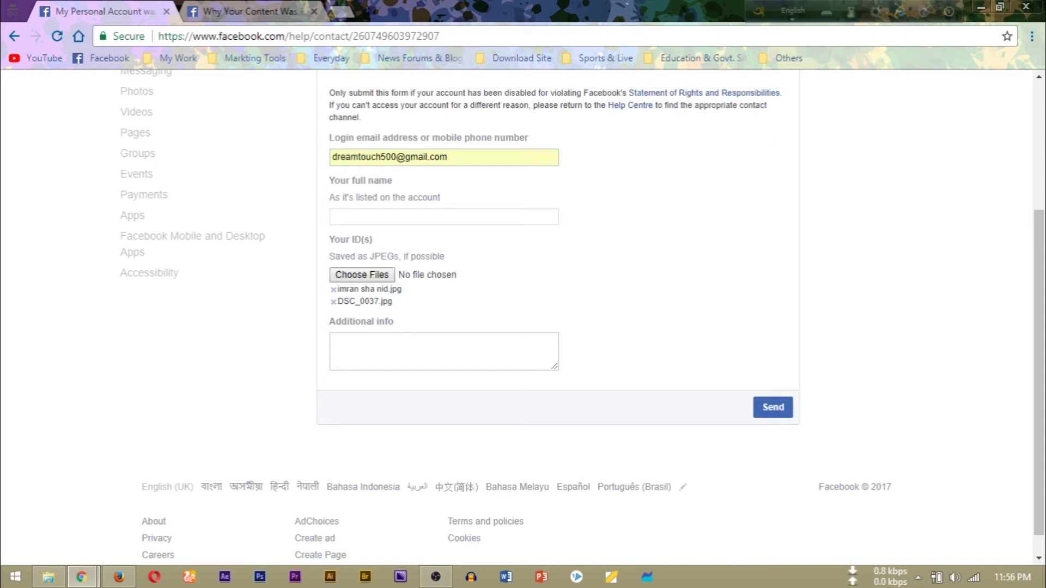
Write an Additional info message saying the account is real and asking for a review
{"action": "left_click", "coordinate": [333, 340]}
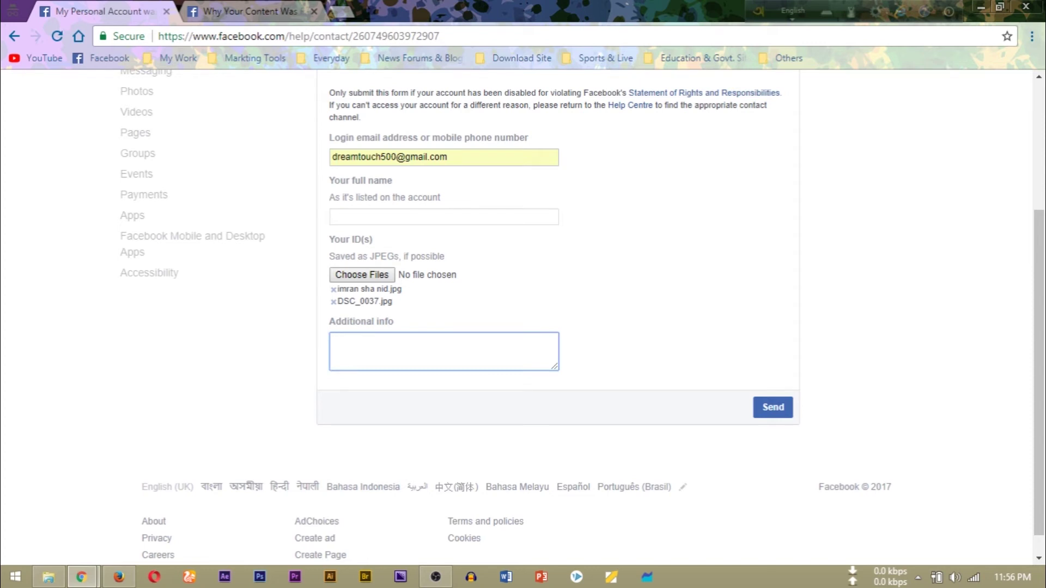
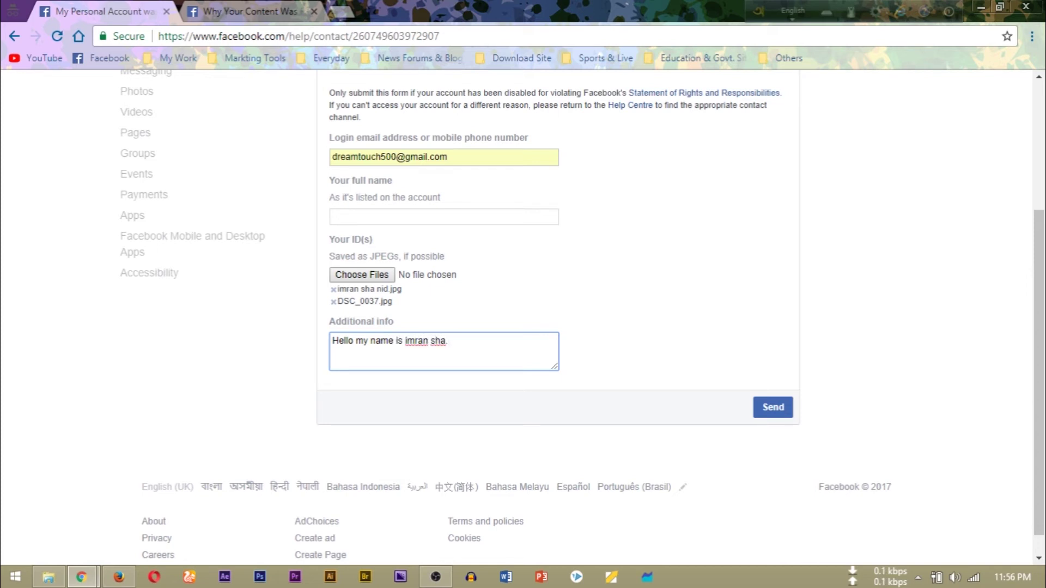
{"action": "type", "text": "that was my person"}
{"action": "type", "text": "al and "}
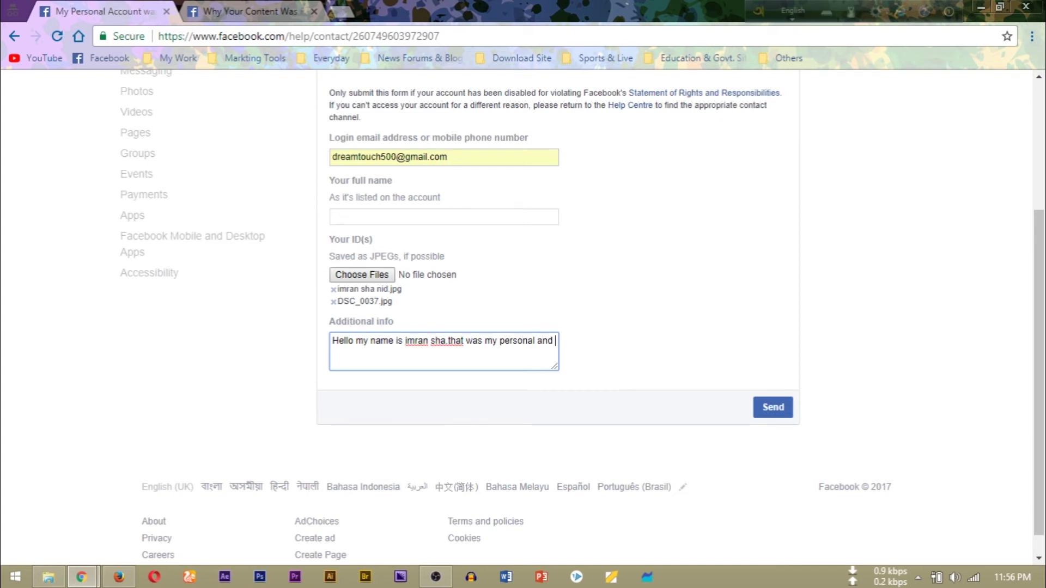
{"action": "type", "text": "real "}
{"action": "type", "text": "facebook"}
{"action": "type", "text": " id"}
{"action": "key", "text": "BackSpace"}
{"action": "key", "text": "BackSpace"}
{"action": "type", "text": ".i thi"}
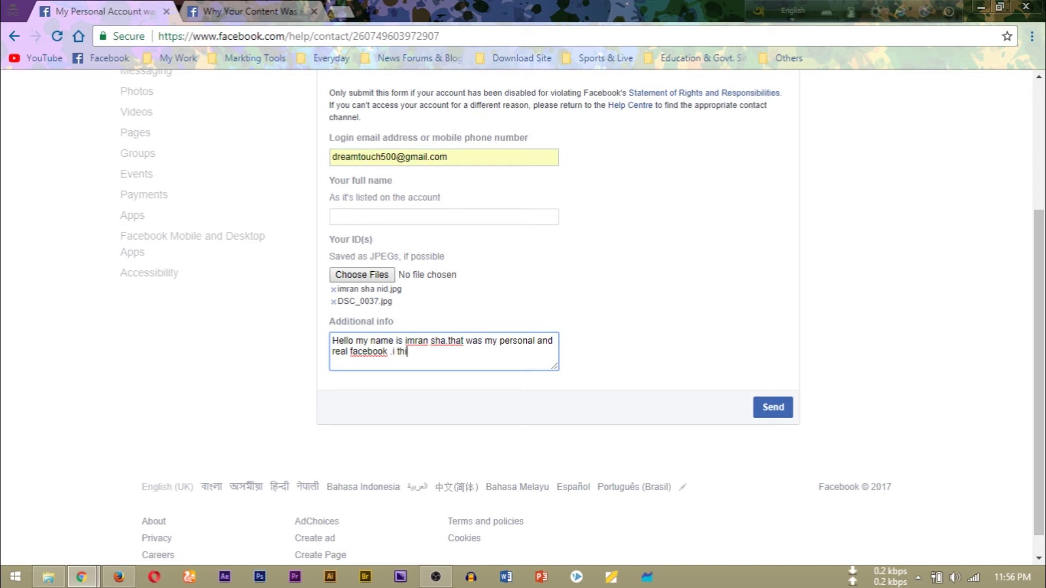
{"action": "type", "text": "nk some gave your wron"}
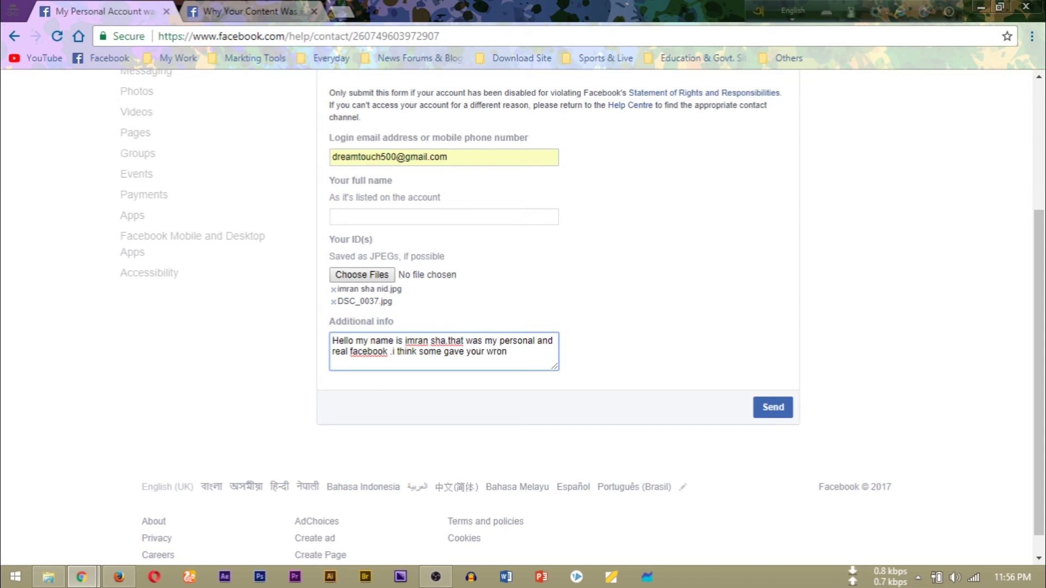
{"action": "type", "text": "g info"}
{"action": "type", "text": "rmation a"}
{"action": "type", "text": "bout me"}
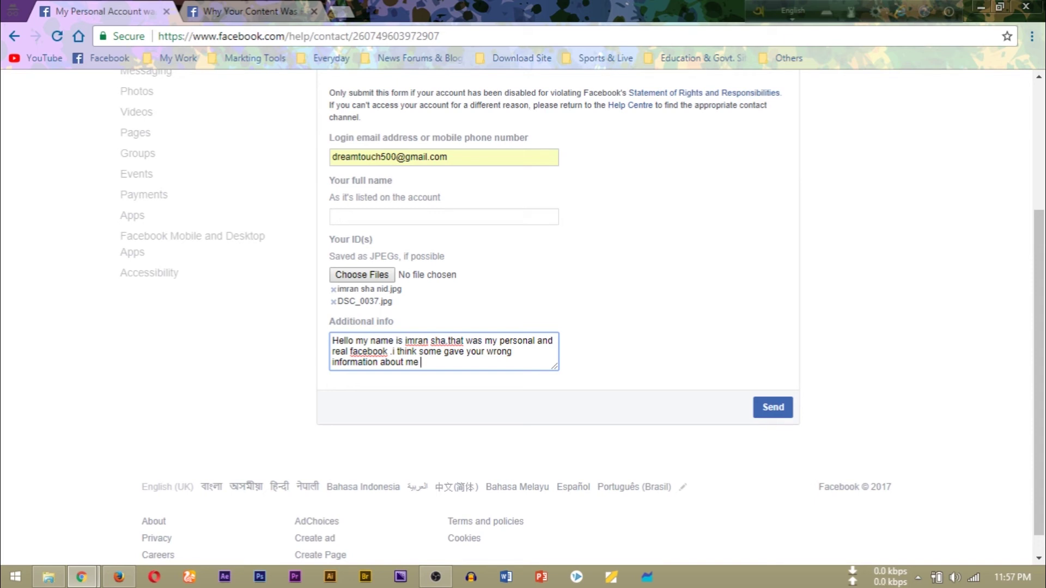
{"action": "type", "text": "please"}
{"action": "type", "text": " re"}
{"action": "type", "text": "vi"}
{"action": "type", "text": "ew againg"}
{"action": "type", "text": " my fac"}
{"action": "type", "text": "ebook i"}
{"action": "type", "text": "d .the"}
{"action": "type", "text": "re have "}
{"action": "type", "text": "some "}
{"action": "type", "text": "mistake"}
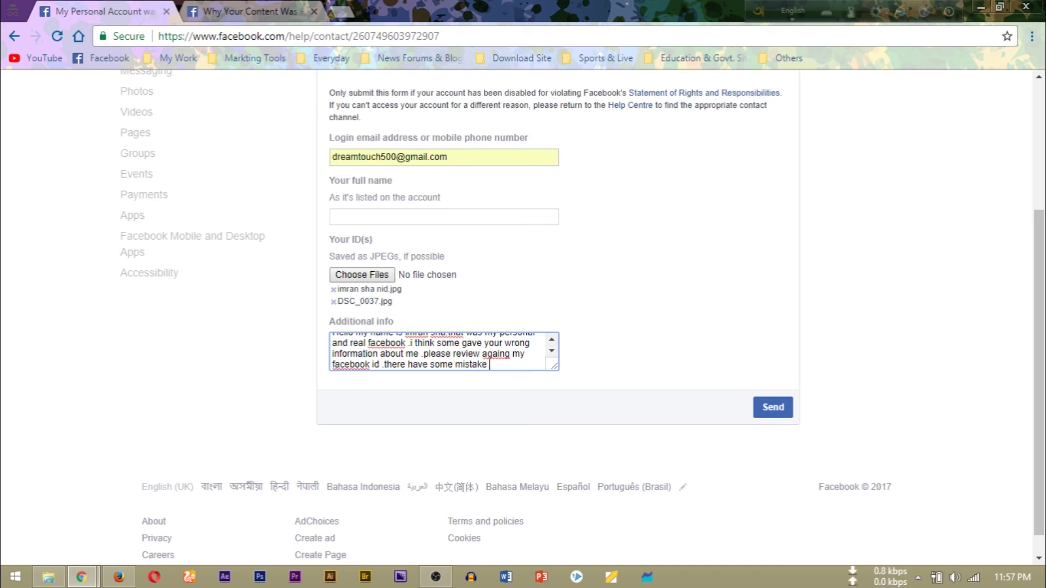
{"action": "type", "text": " of facebook"}
Add the sign-off 'thanks' and 'sincerly' plus the account holder's name on separate lines
{"action": "key", "text": "Return"}
{"action": "key", "text": "Return"}
{"action": "type", "text": "thanks"}
{"action": "key", "text": "Return"}
{"action": "type", "text": "sincerly"}
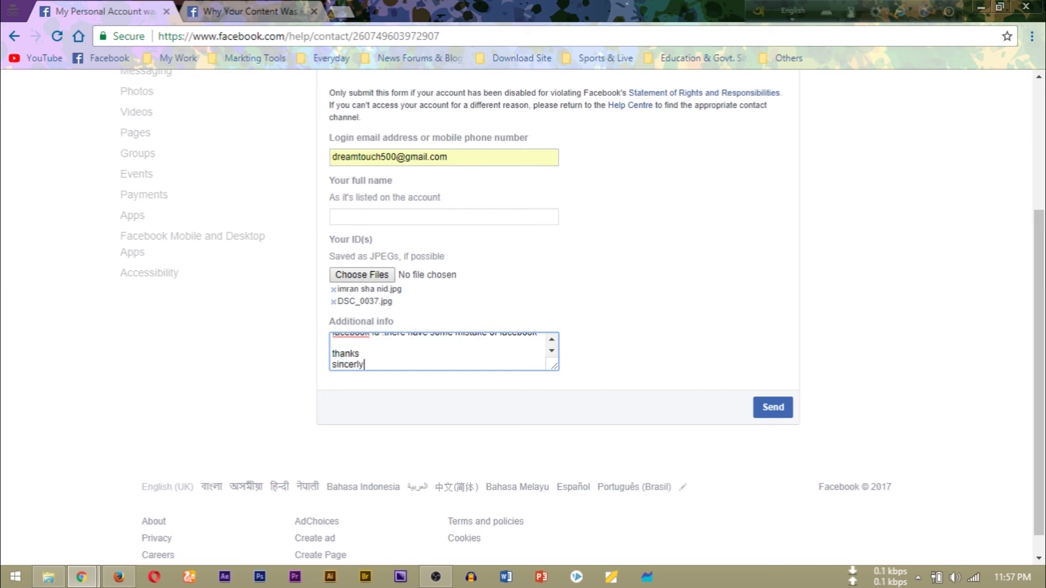
{"action": "key", "text": "Return"}
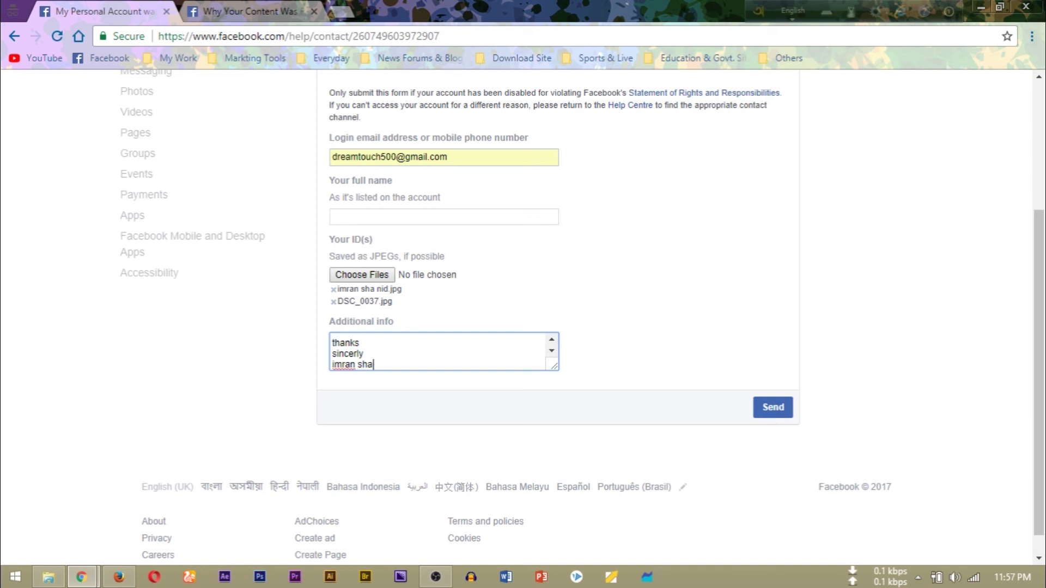
Enter the account holder's full name from the autofill suggestion and send the appeal
{"action": "left_click_drag", "start_coordinate": [554, 365], "coordinate": [612, 469]}
{"action": "left_click", "coordinate": [444, 216]}
{"action": "type", "text": "imran"}
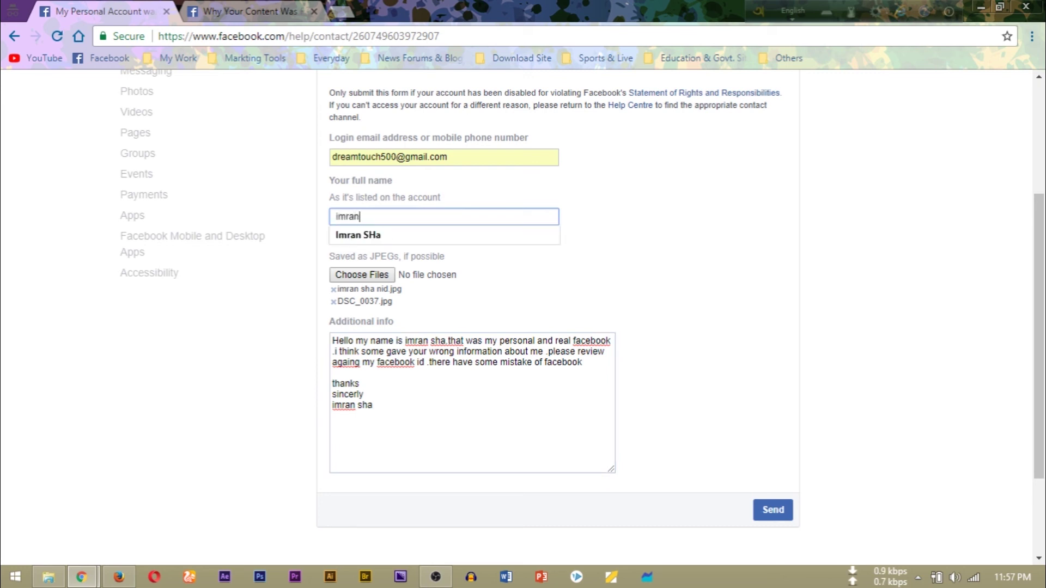
{"action": "key", "text": "Down"}
{"action": "key", "text": "Return"}
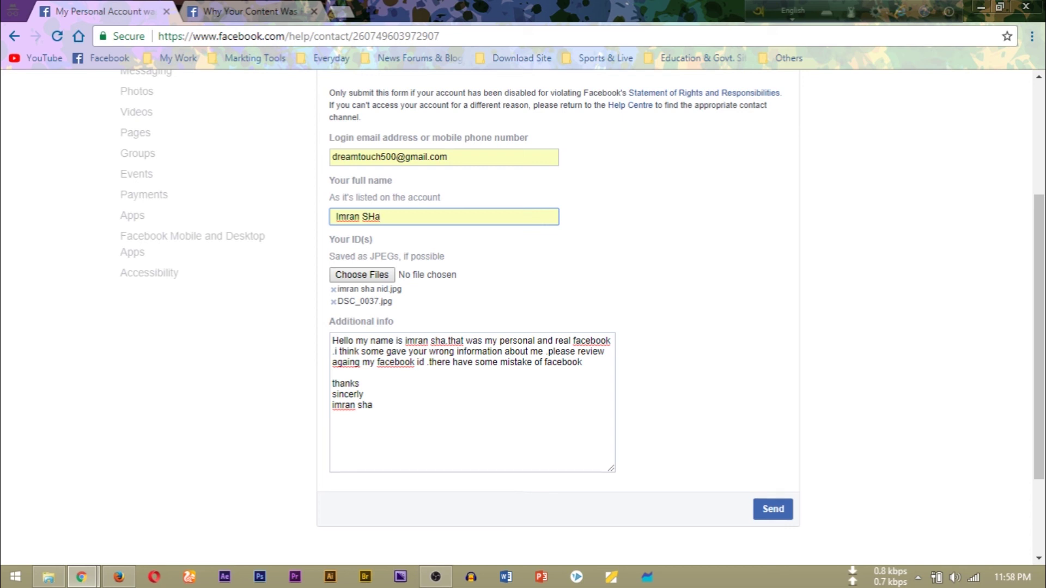
{"action": "left_click", "coordinate": [773, 483]}
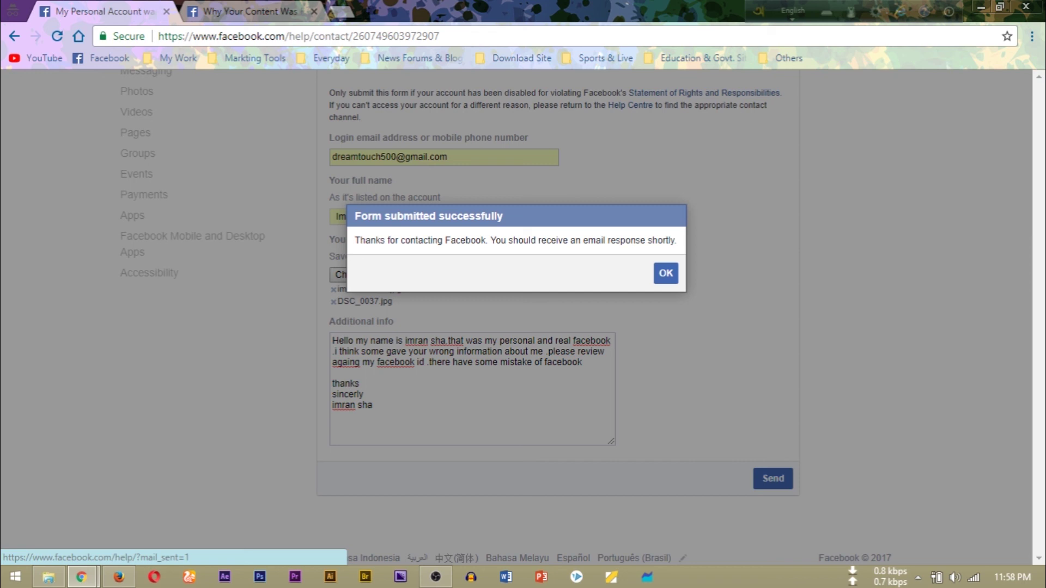
Dismiss the submission confirmation, minimize Chrome and refresh the Windows desktop
{"action": "left_click", "coordinate": [666, 273]}
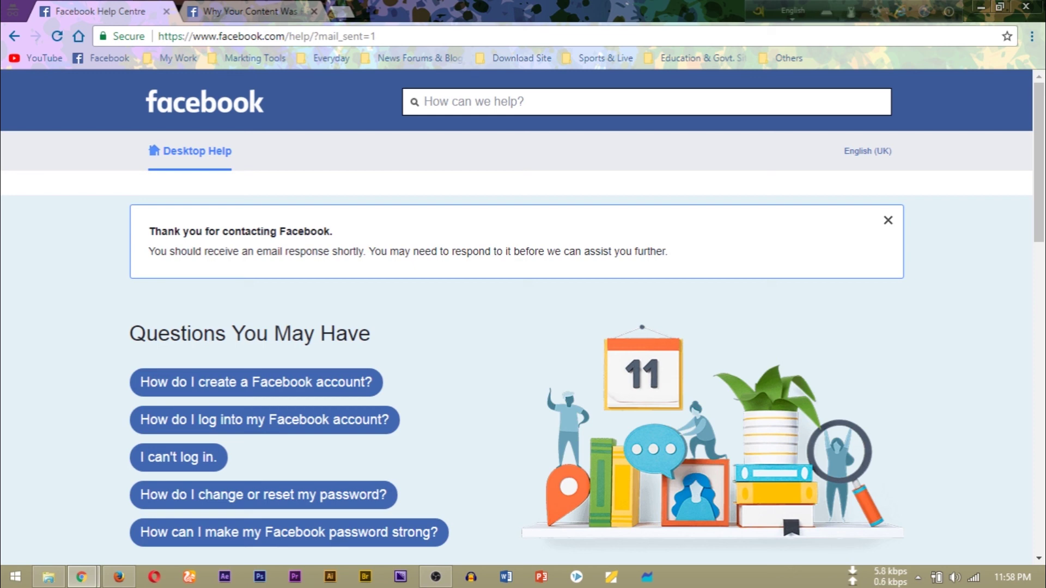
{"action": "left_click", "coordinate": [980, 6]}
{"action": "right_click", "coordinate": [170, 64]}
{"action": "left_click", "coordinate": [209, 107]}
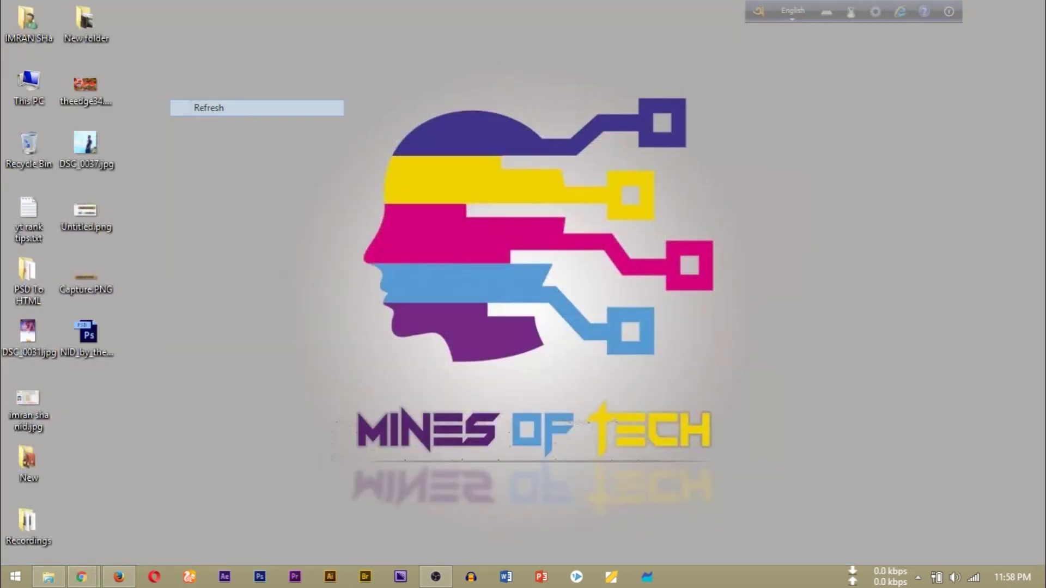